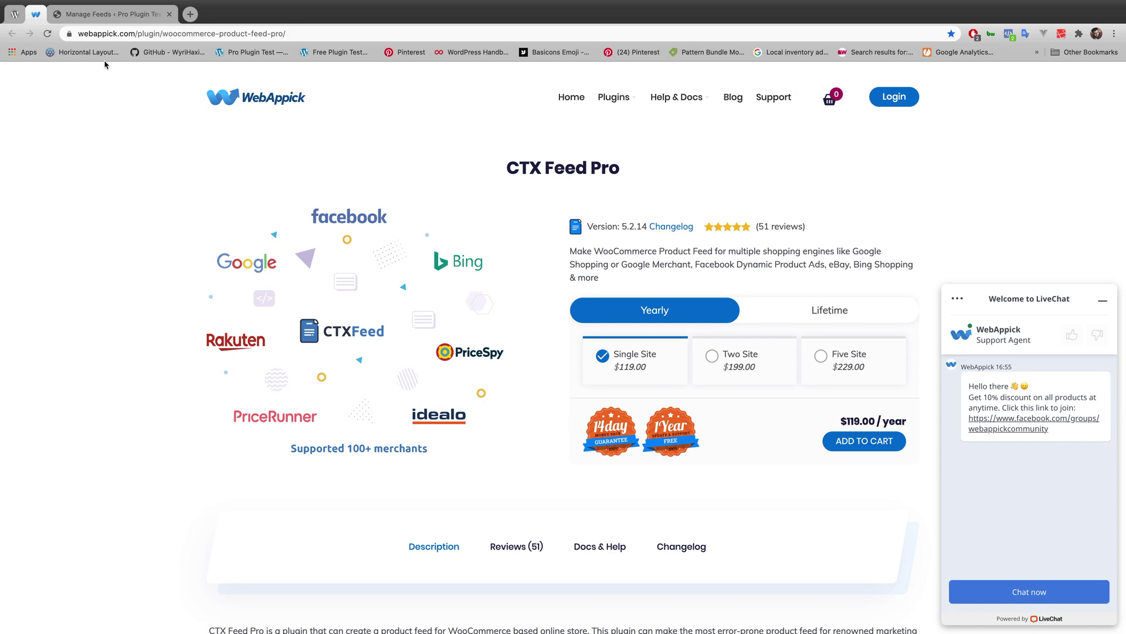
# - Leave the CTX Feed Pro page for Manage Feeds and open the All Products list
pyautogui.click(115, 17)
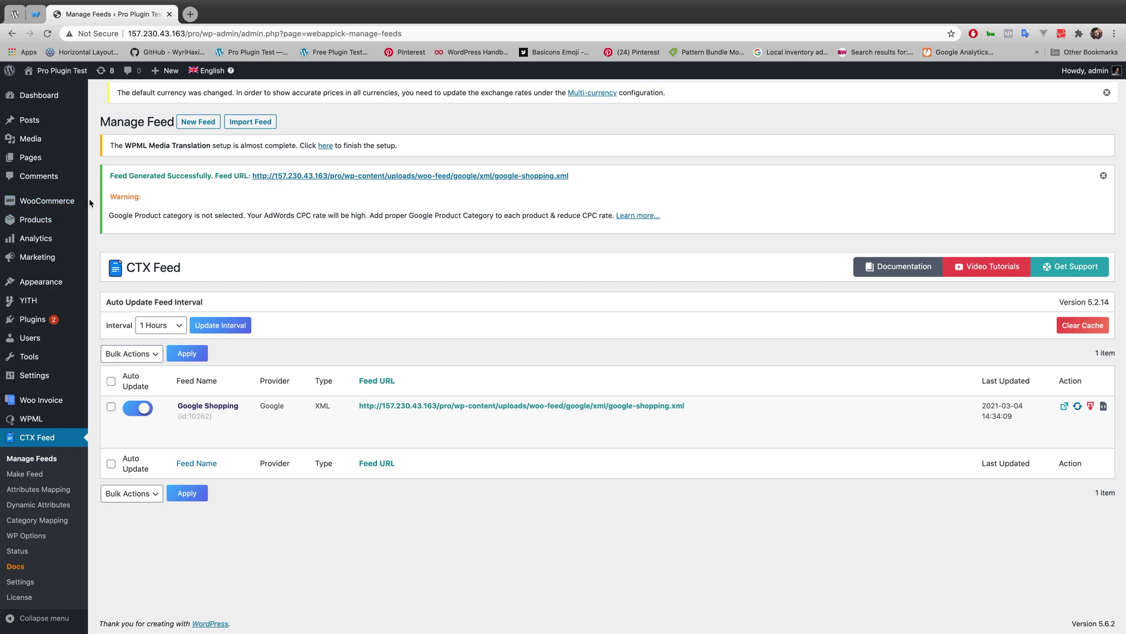
pyautogui.moveTo(63, 223)
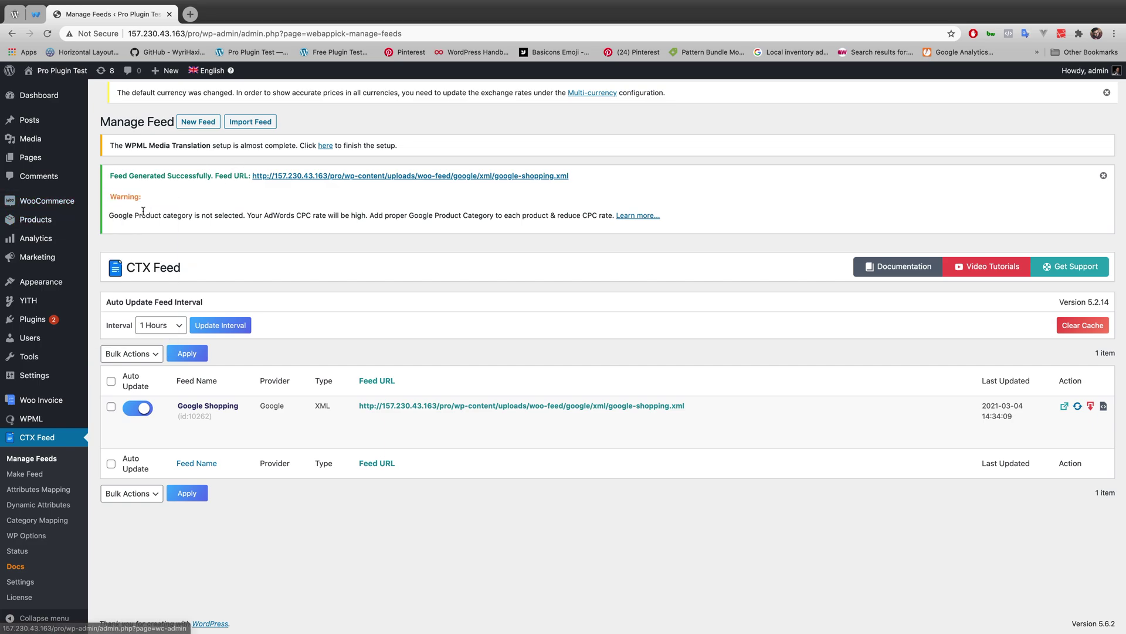
pyautogui.click(106, 226)
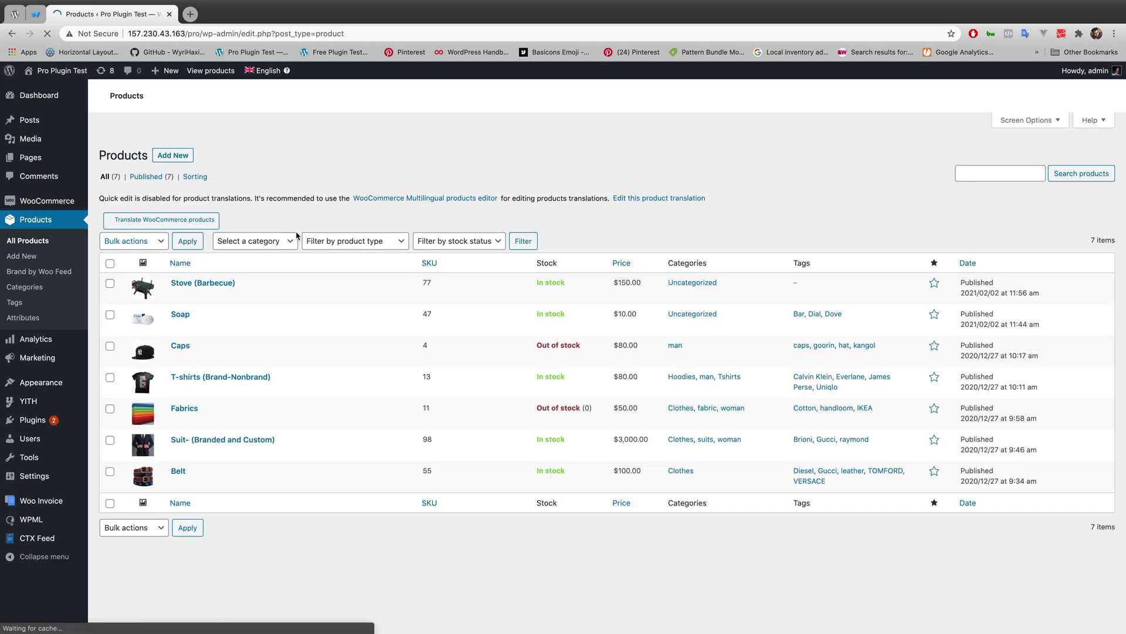
# - Check the product list's stock status, noting Caps and Fabrics out of stock, then go to CTX Feed
pyautogui.scroll(-3, 237, 367)
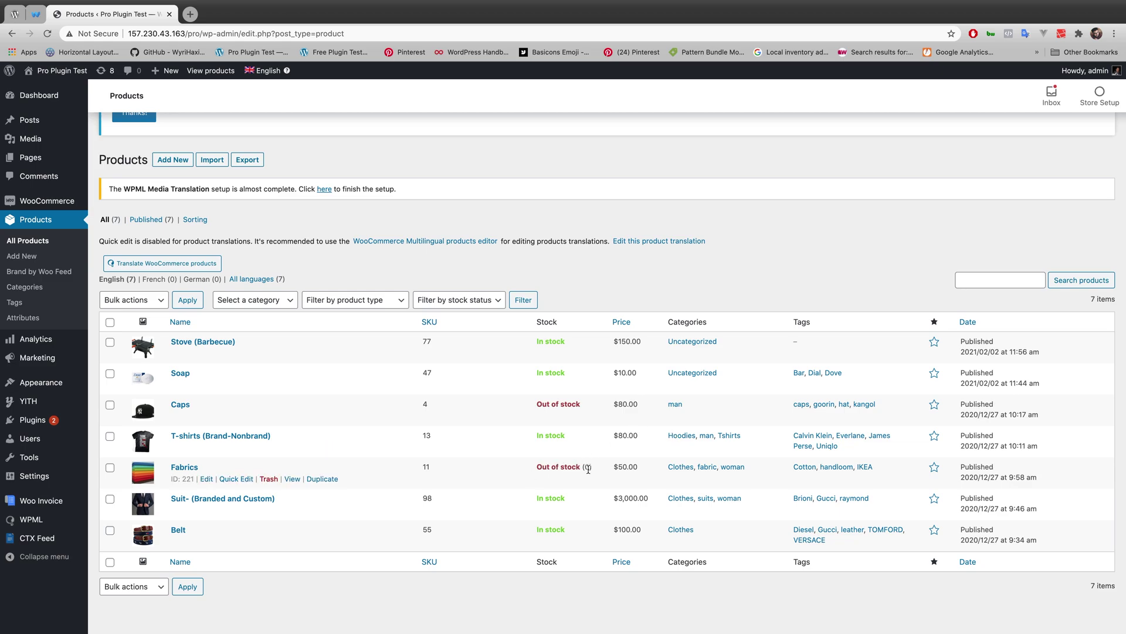
pyautogui.moveTo(39, 427)
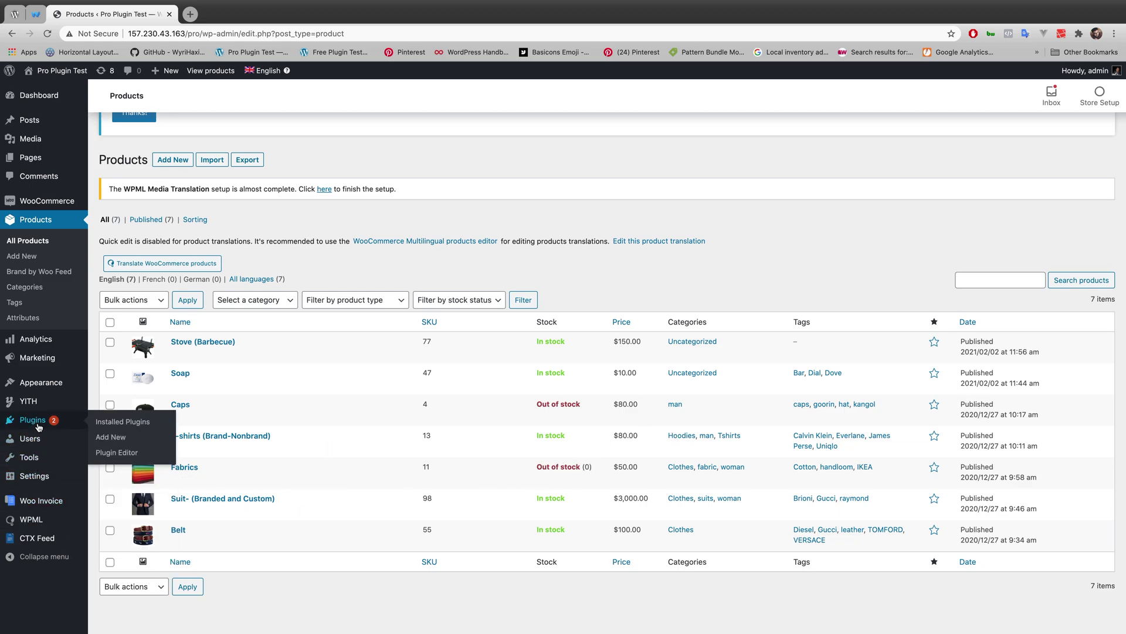
pyautogui.click(45, 544)
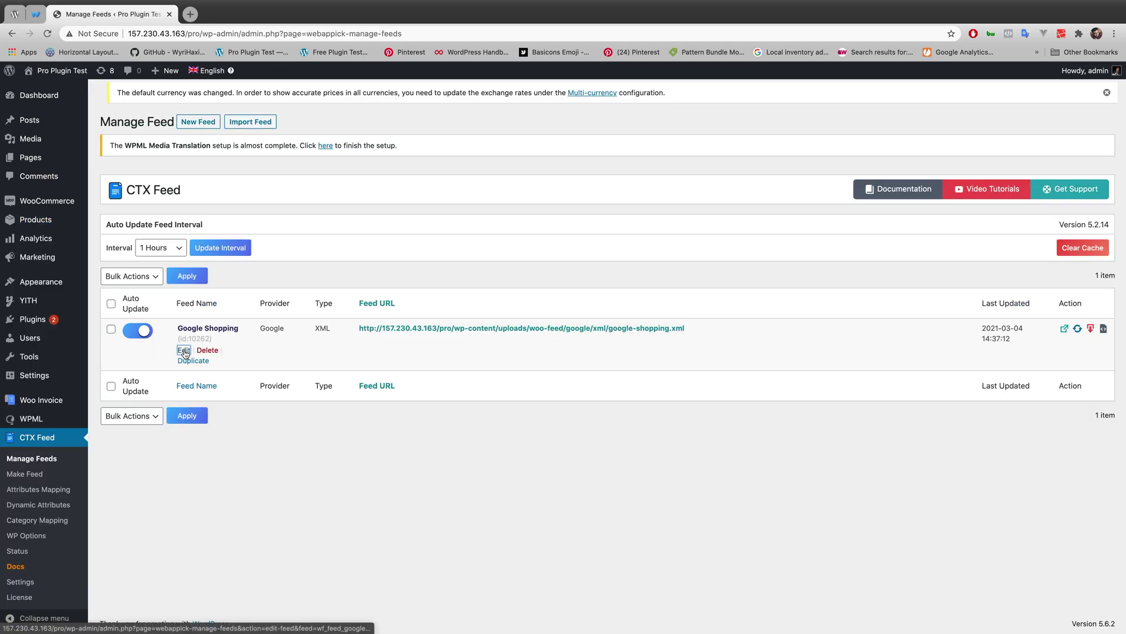
# - Regenerate the Google Shopping feed with Remove Out Of Stock Products left at No
pyautogui.click(183, 351)
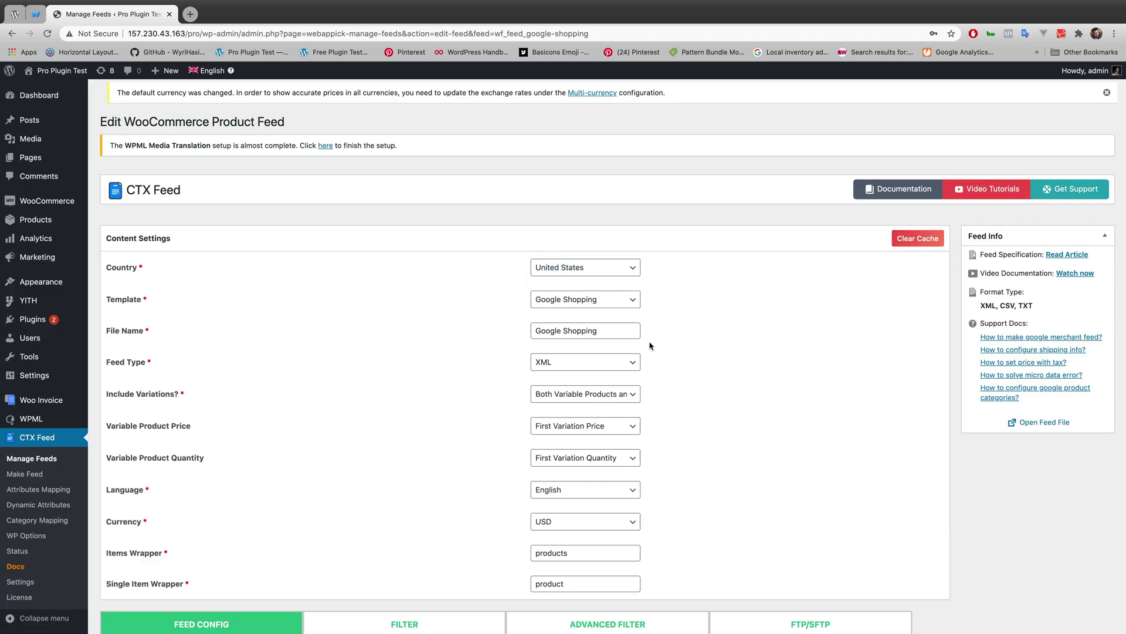
pyautogui.scroll(-5, 261, 395)
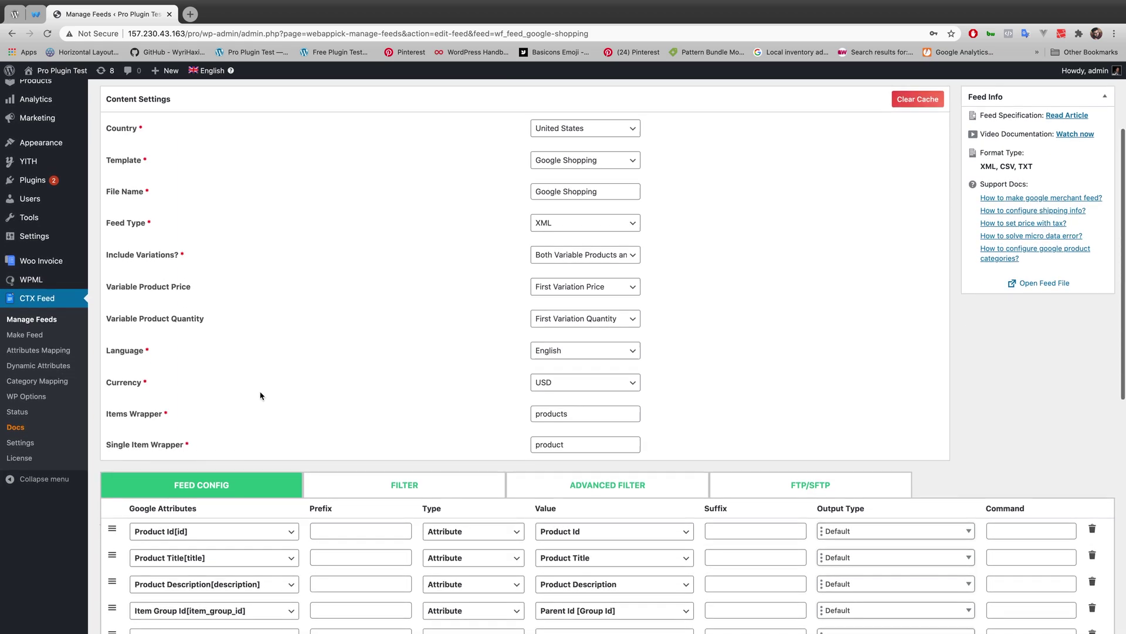
pyautogui.scroll(-2, 264, 397)
pyautogui.scroll(1, 271, 402)
pyautogui.scroll(-5, 271, 402)
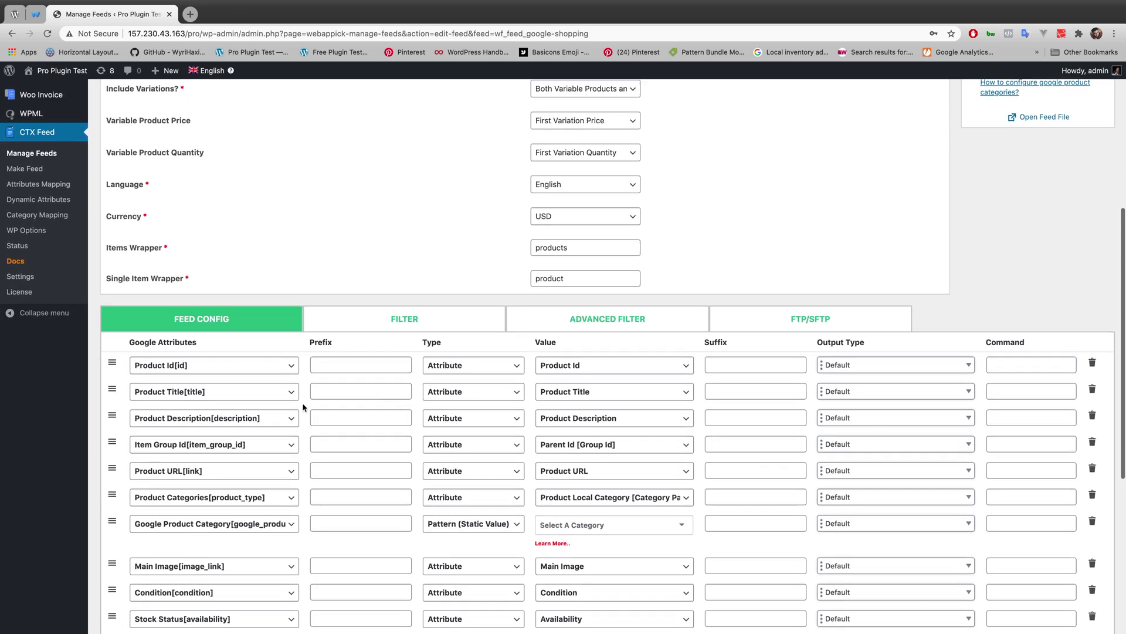
pyautogui.click(409, 288)
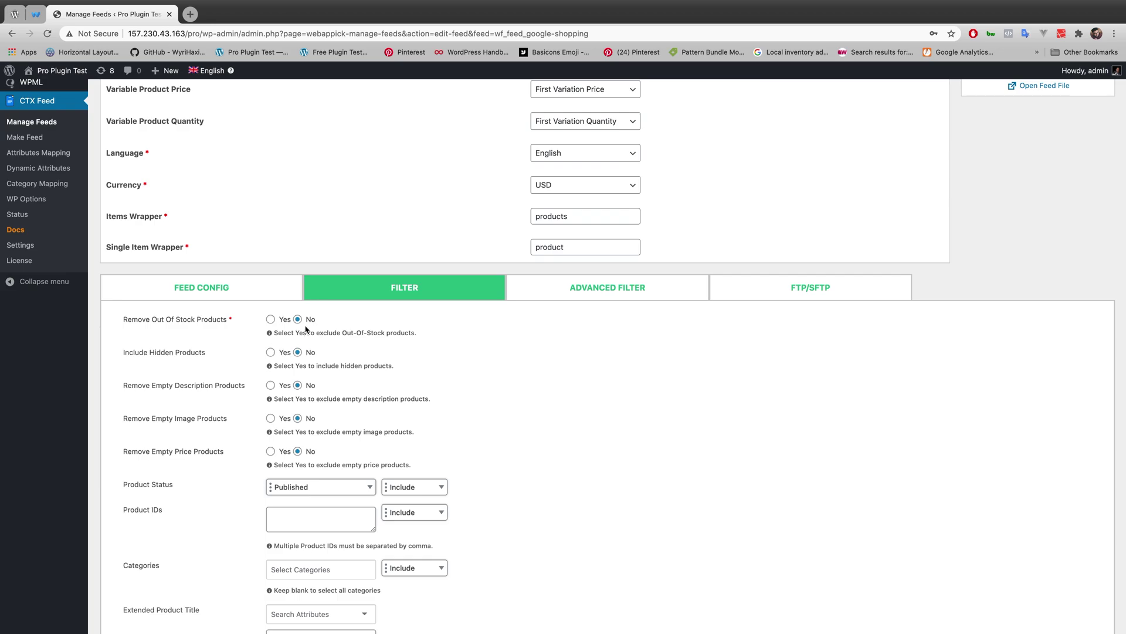
pyautogui.scroll(-6, 328, 305)
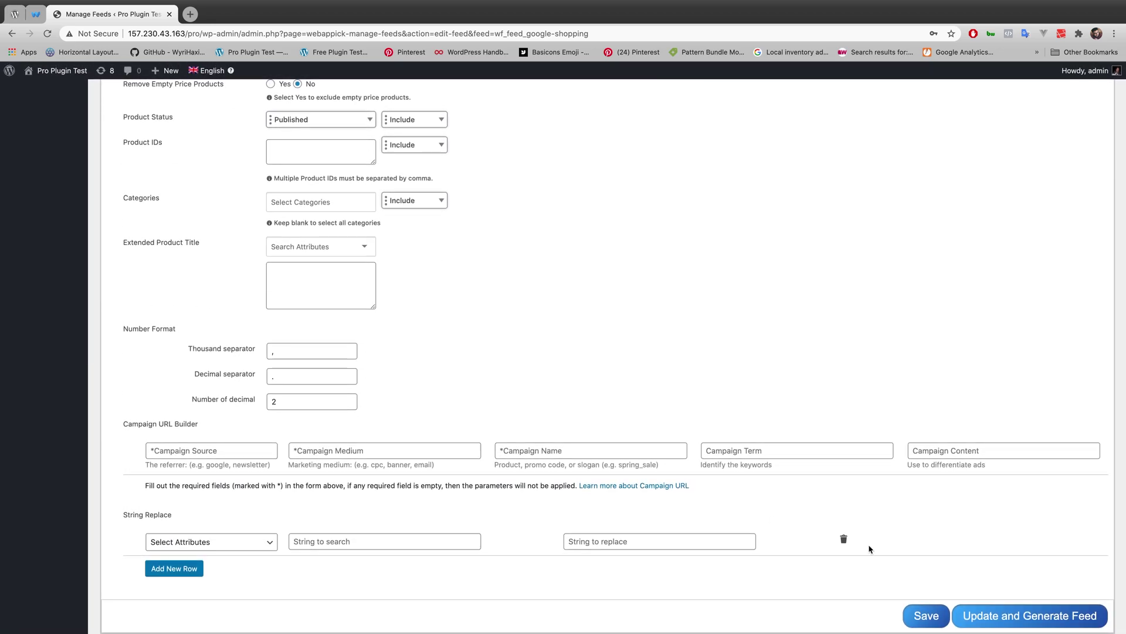
pyautogui.click(1013, 617)
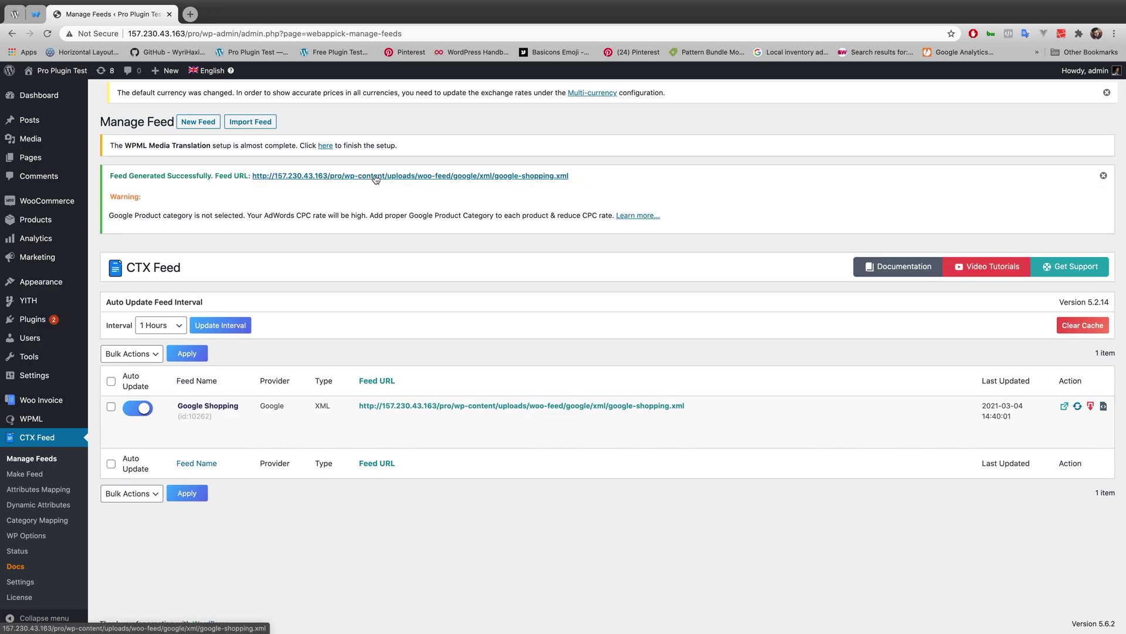
# - Open the generated google-shopping.xml file from the success notice's Feed URL
pyautogui.click(376, 177)
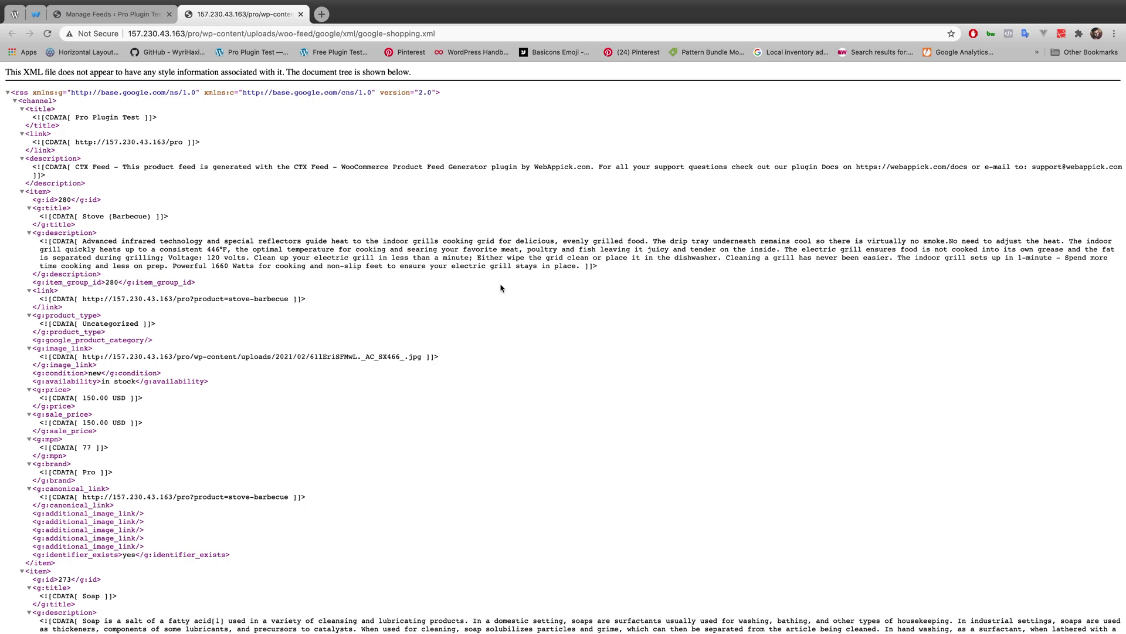
# - Search the XML feed for 221</g:id> and 226</g:id>, finding Fabrics and Caps still listed
pyautogui.press('super+f')
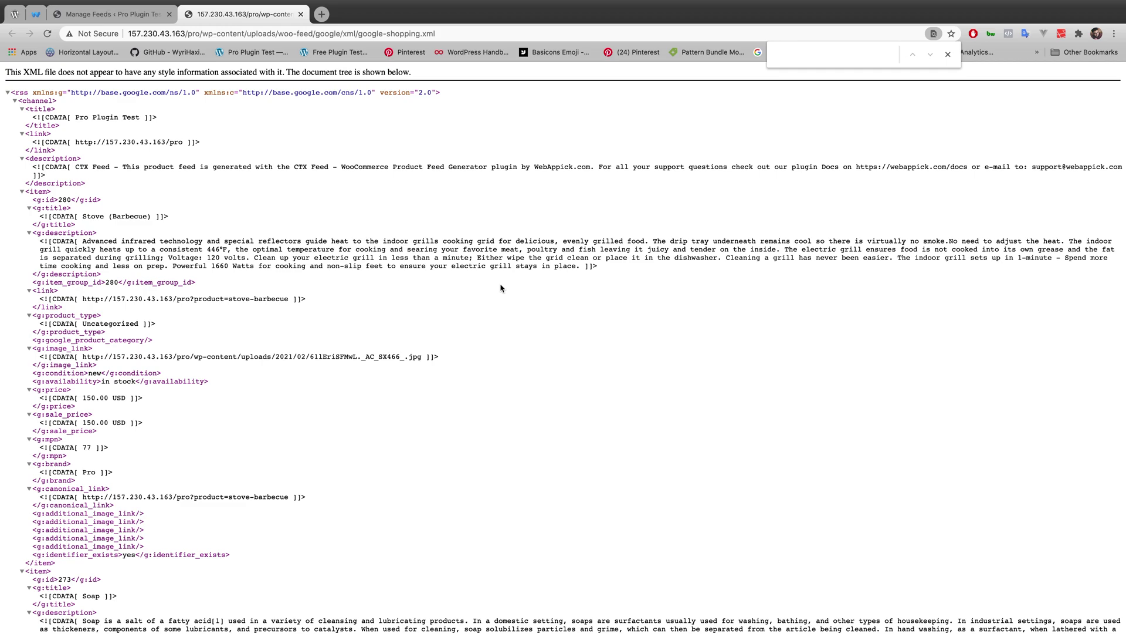
pyautogui.write('221</g:id>')
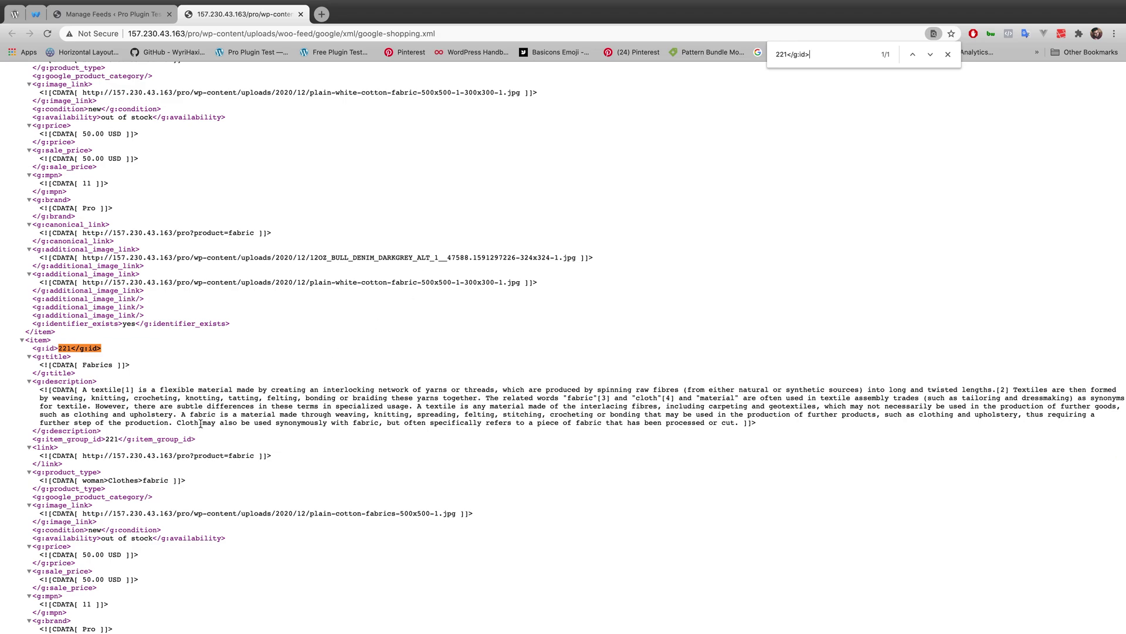
pyautogui.scroll(-2, 200, 423)
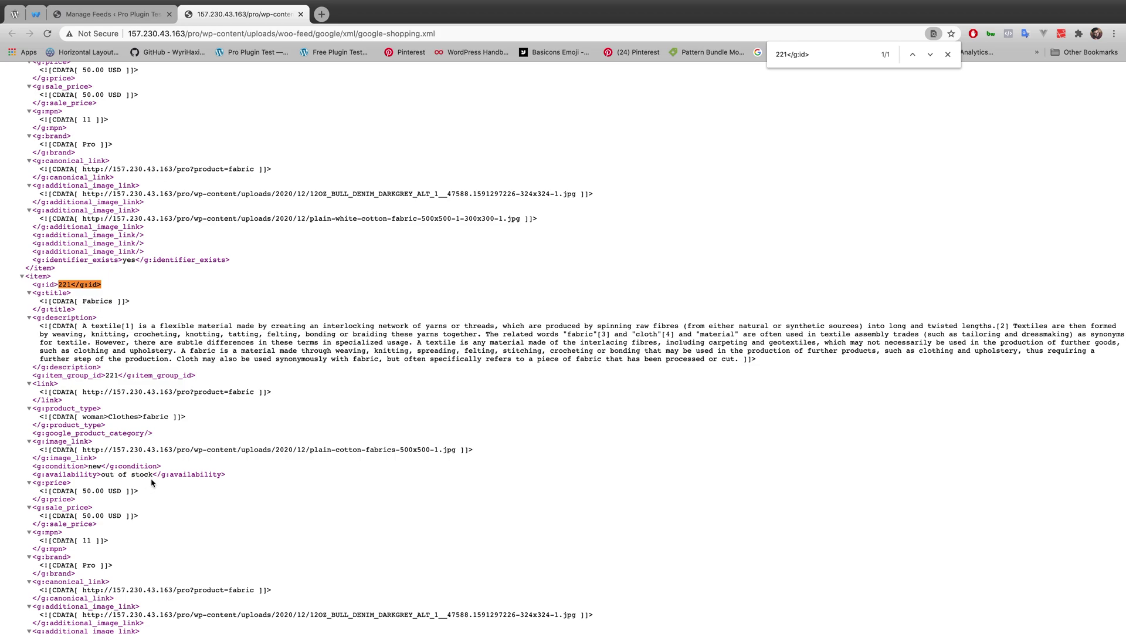
pyautogui.scroll(-1, 122, 332)
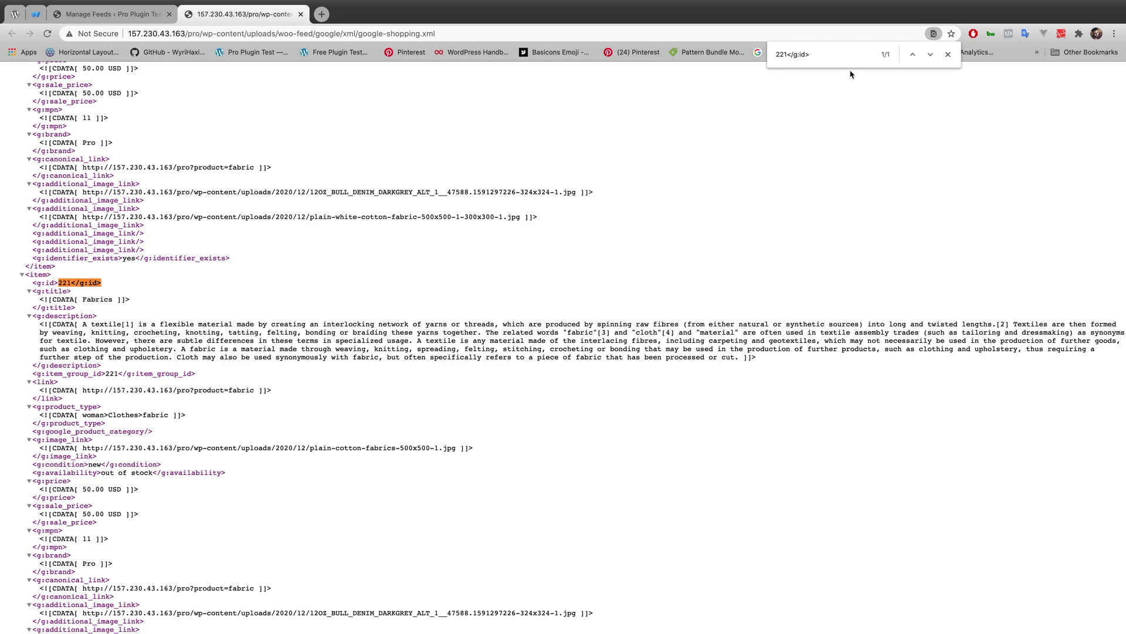
pyautogui.press('BackSpace')
pyautogui.write('6')
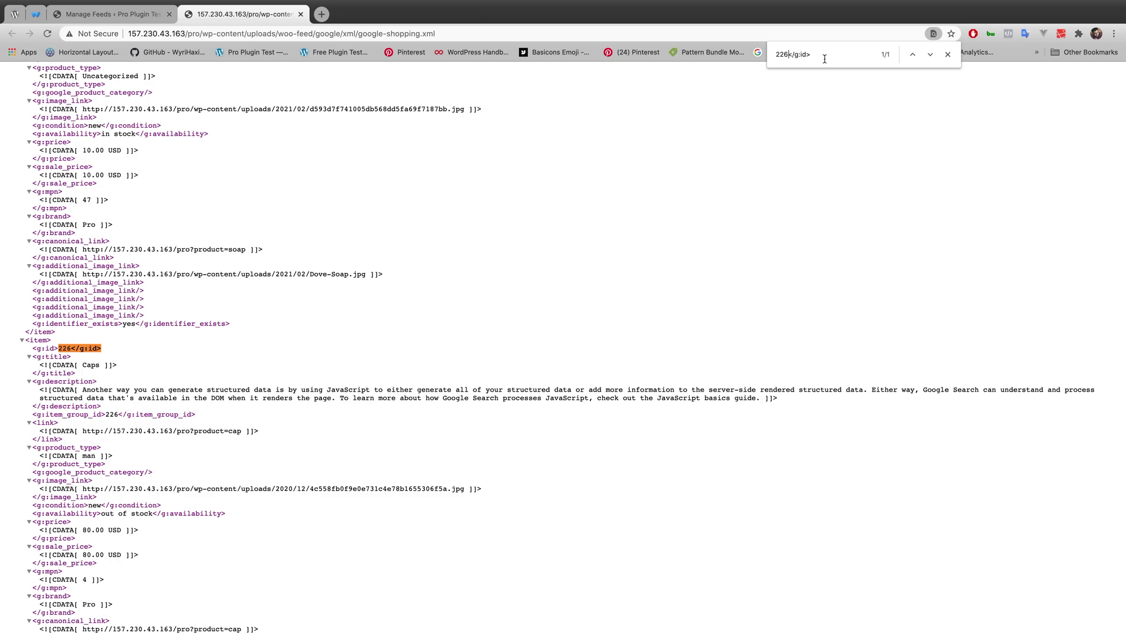
# - Clear the find box and return to the Manage Feeds tab
pyautogui.moveTo(826, 58); pyautogui.dragTo(693, 61)
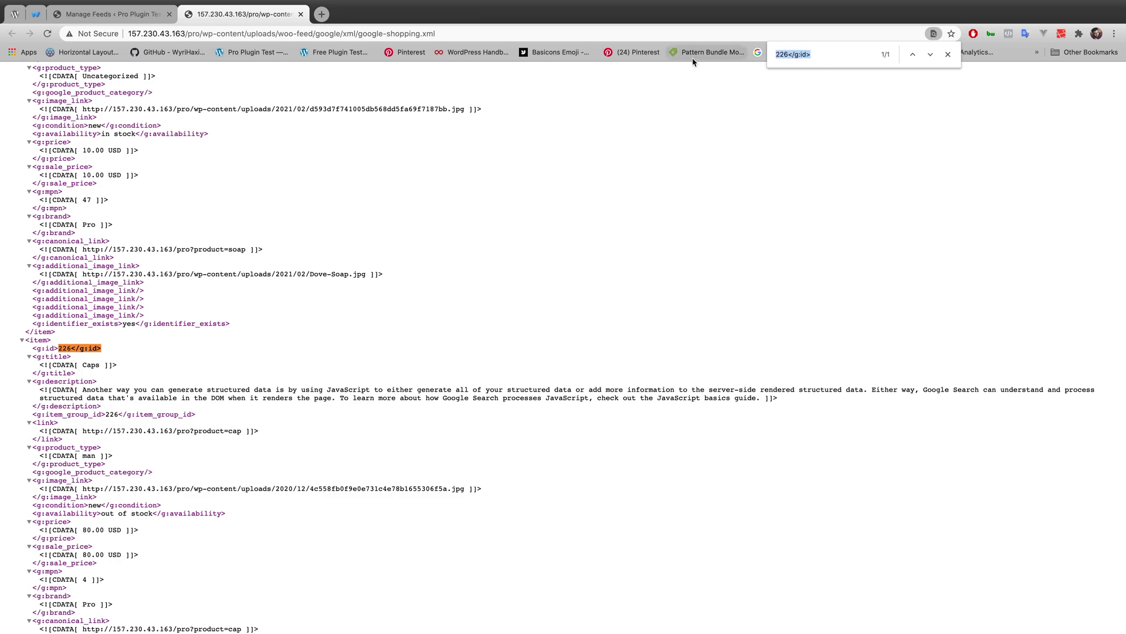
pyautogui.press('BackSpace')
pyautogui.moveTo(35, 3)
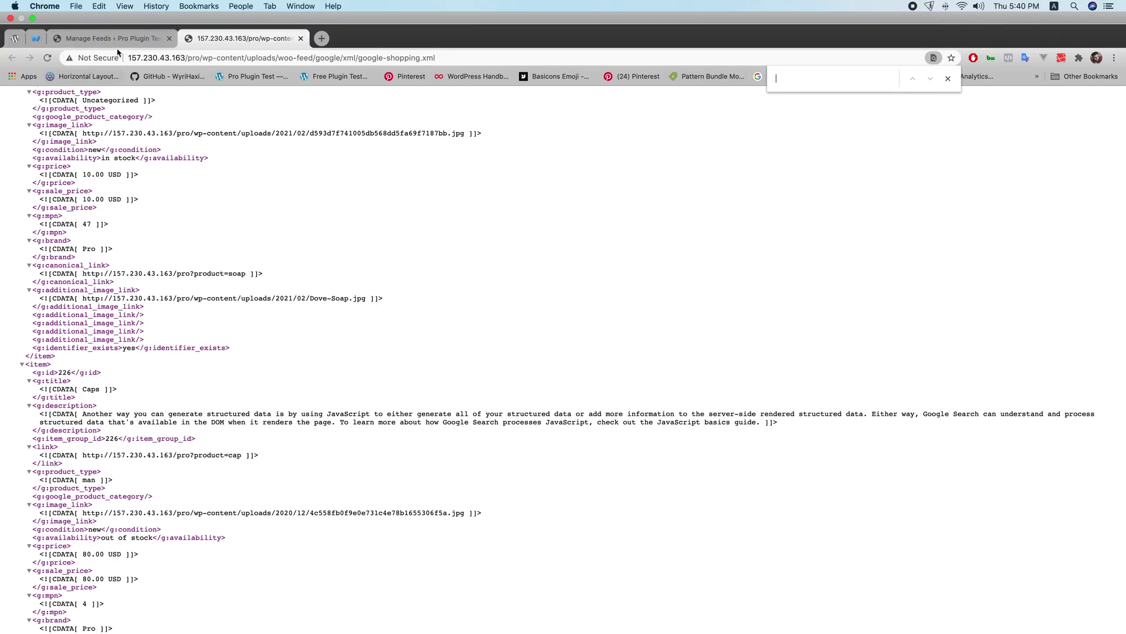
pyautogui.click(112, 38)
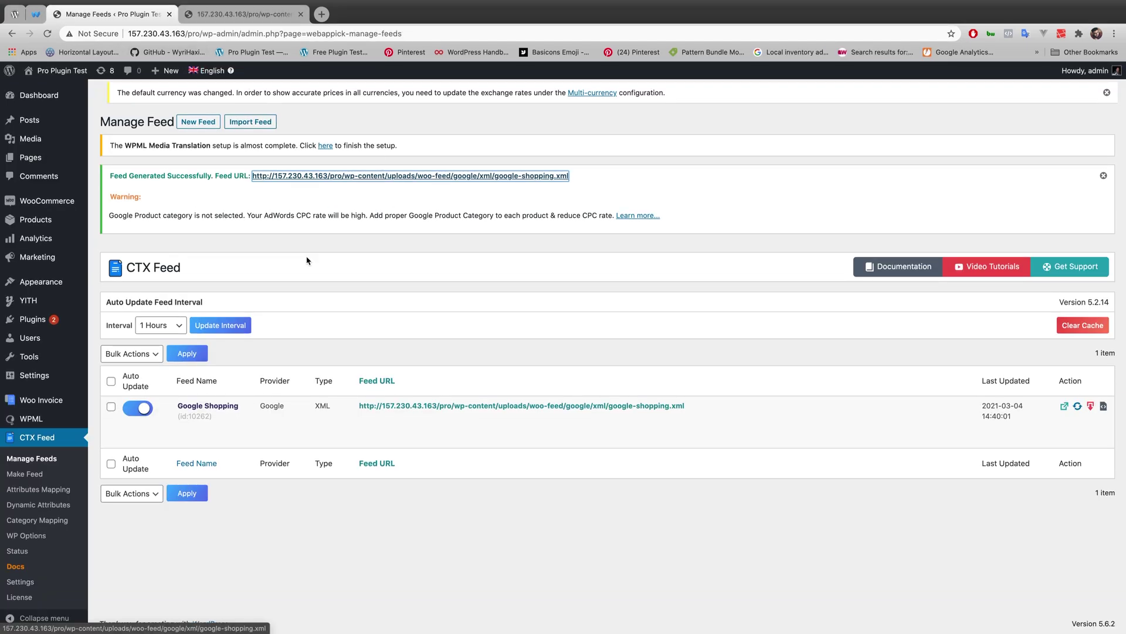
# - Set Remove Out Of Stock Products to Yes, regenerate the Google Shopping feed and open its XML file
pyautogui.moveTo(191, 435)
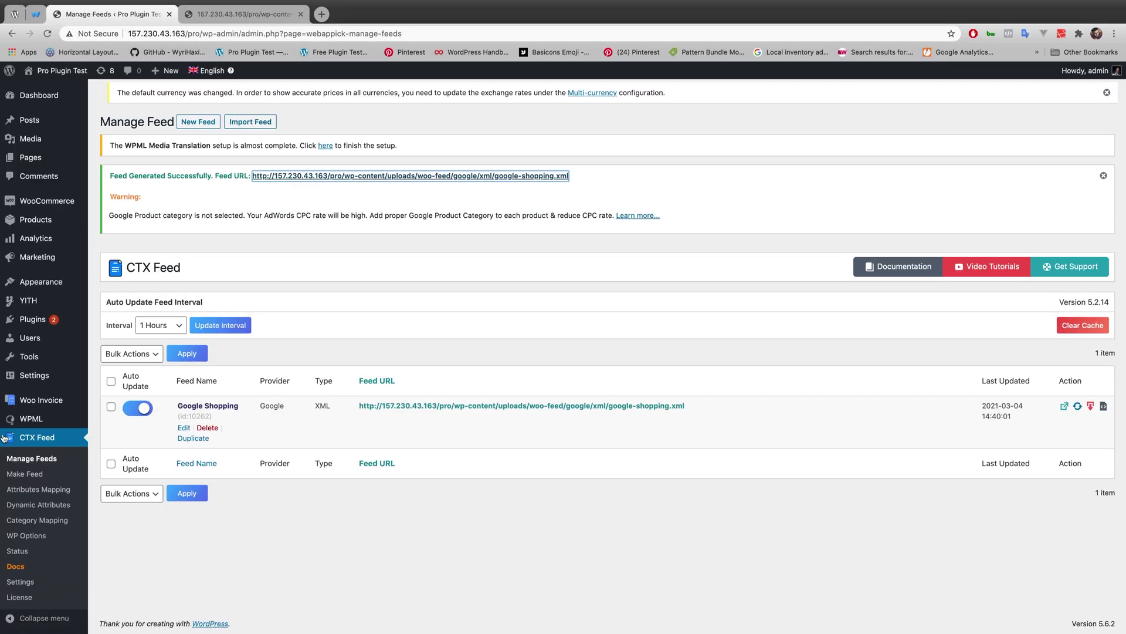
pyautogui.click(186, 429)
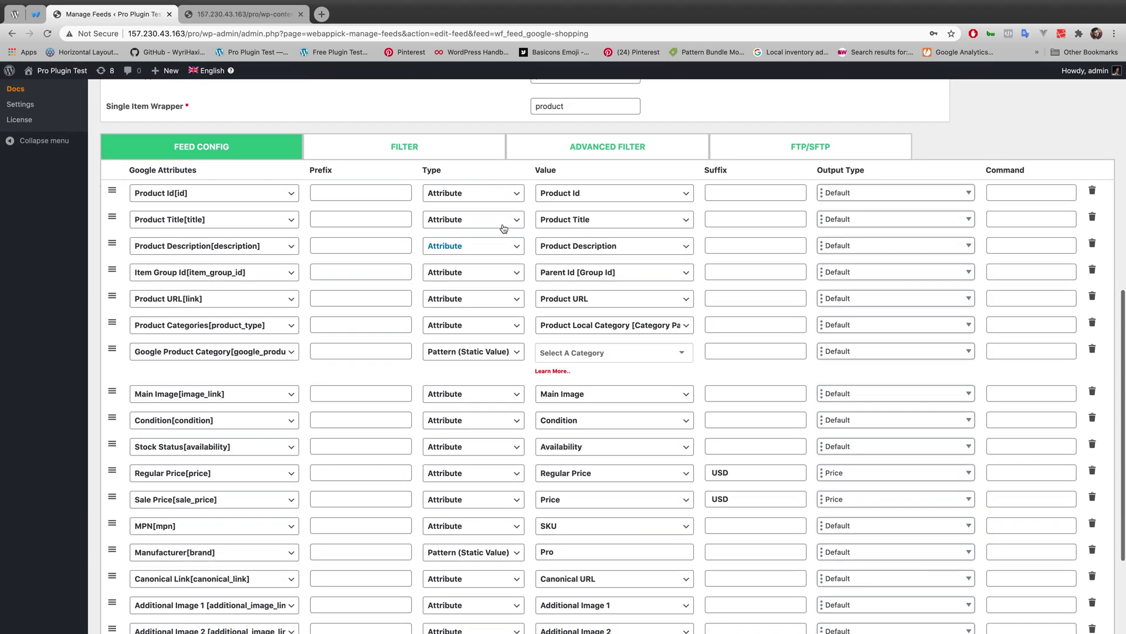
pyautogui.click(431, 165)
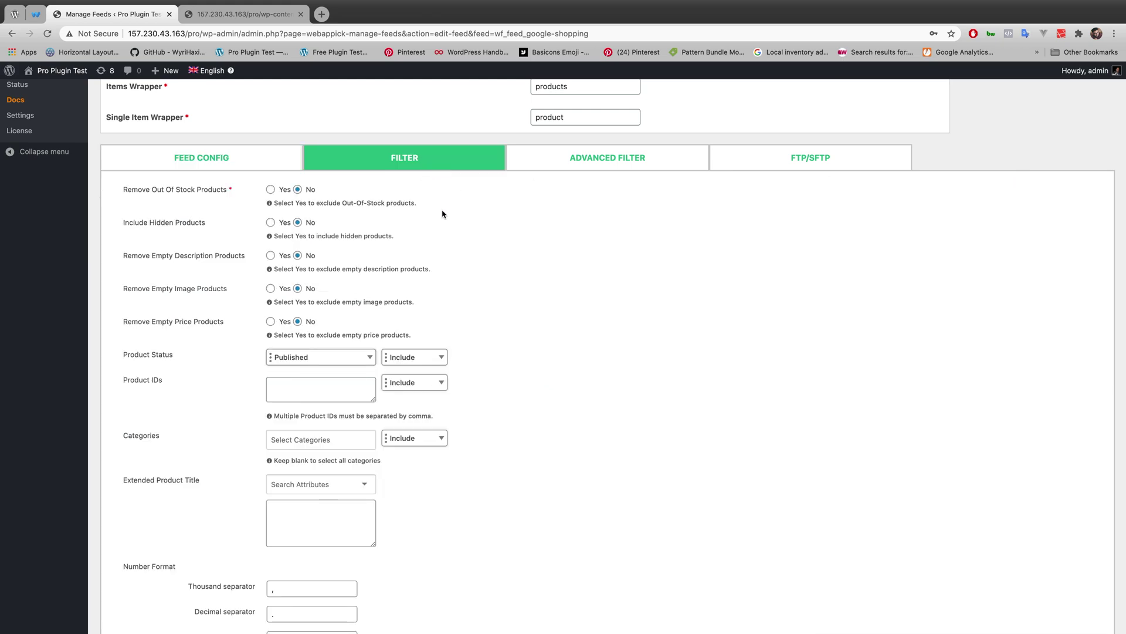
pyautogui.click(270, 193)
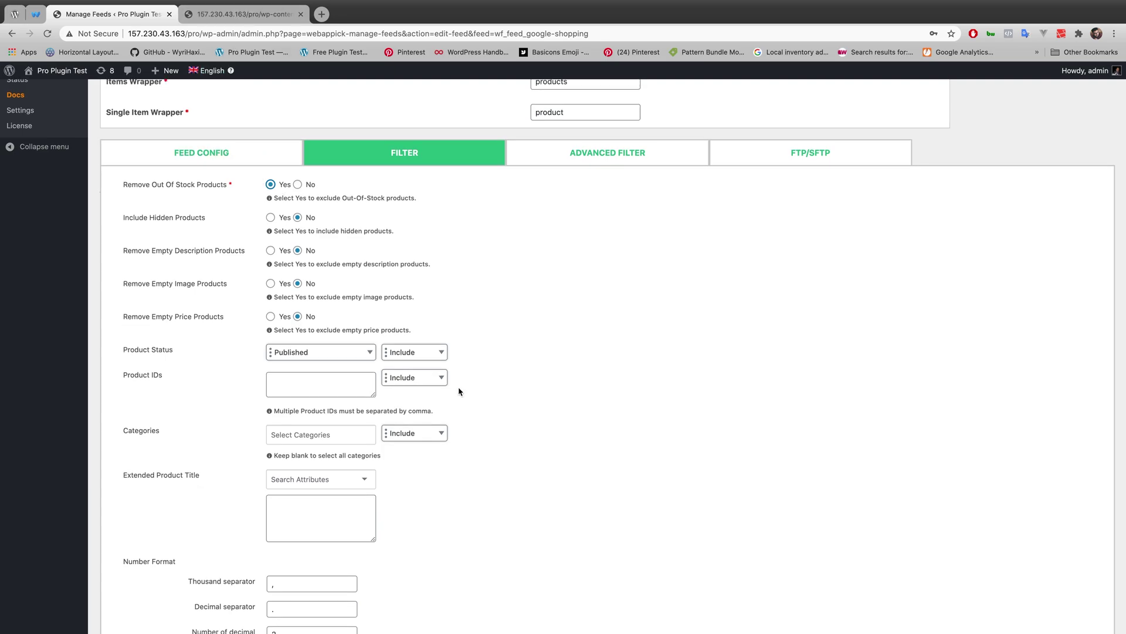
pyautogui.scroll(-5, 747, 505)
pyautogui.click(1053, 612)
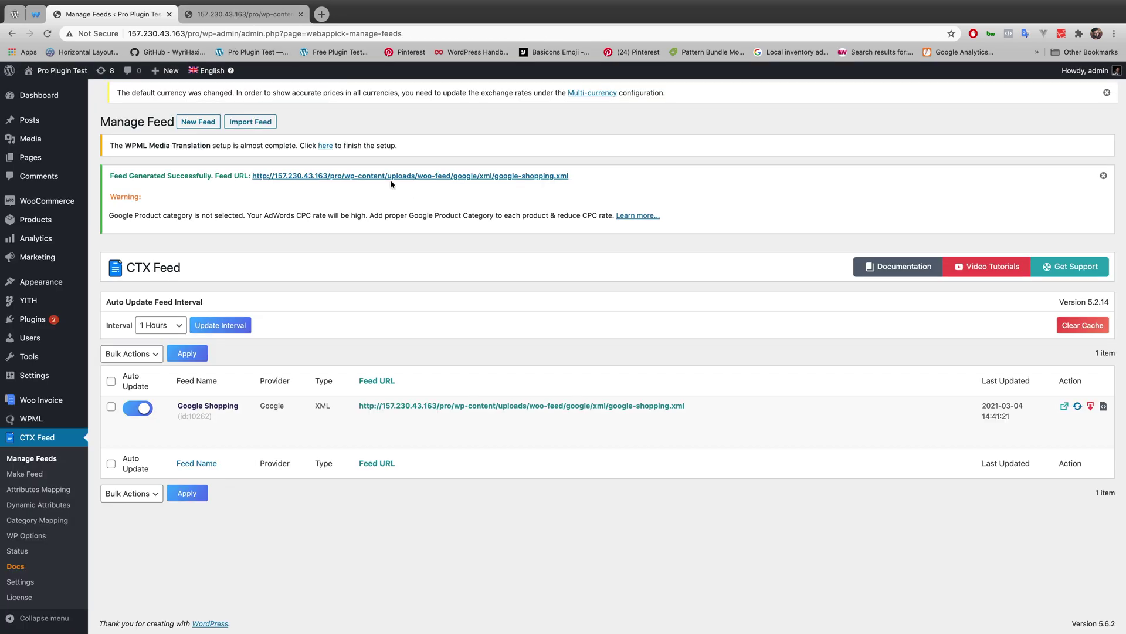
pyautogui.click(362, 177)
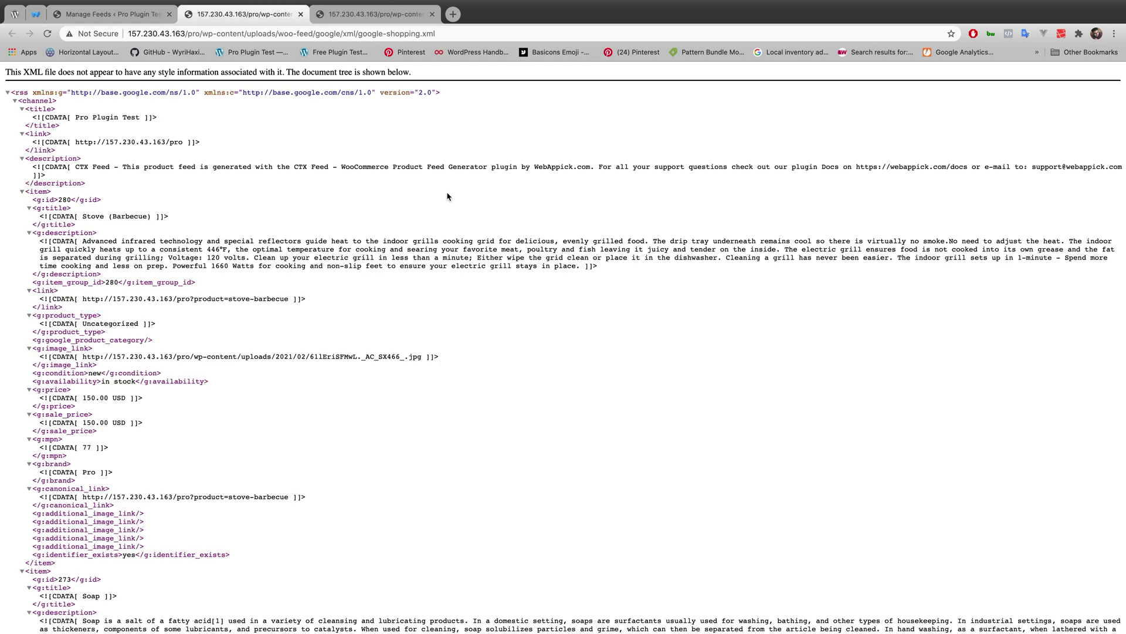
# - Search the regenerated feed for 221</g:id> and 226</g:id>, confirming both return 0 matches
pyautogui.press('super+f')
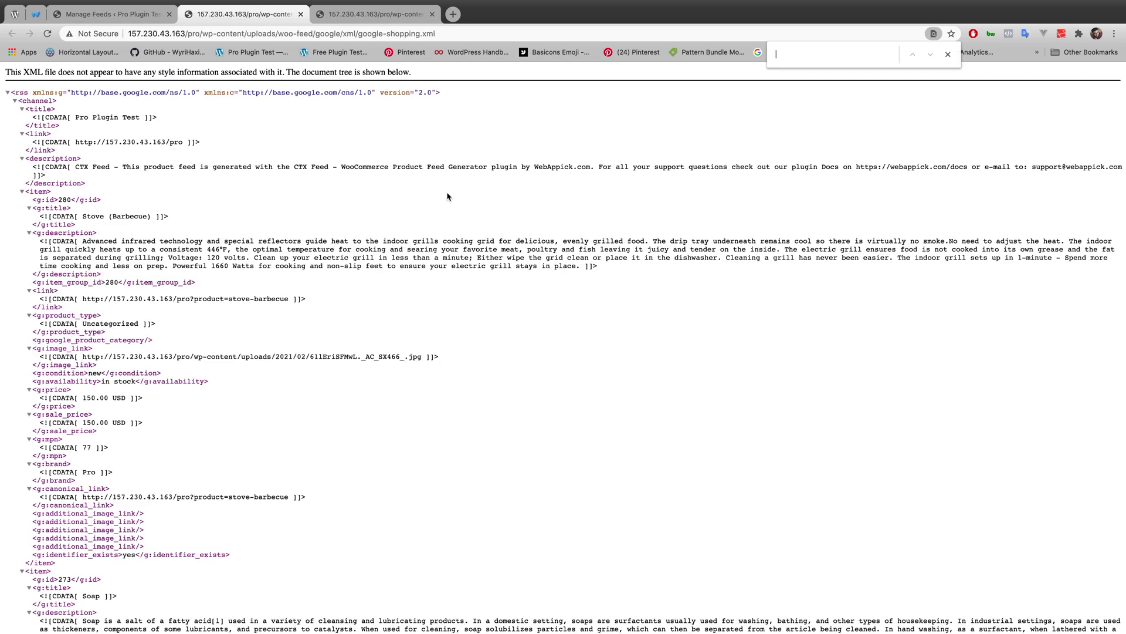
pyautogui.write('221</g:id>')
pyautogui.press('BackSpace')
pyautogui.write('6')
pyautogui.scroll(-1, 808, 103)
pyautogui.press('Home')
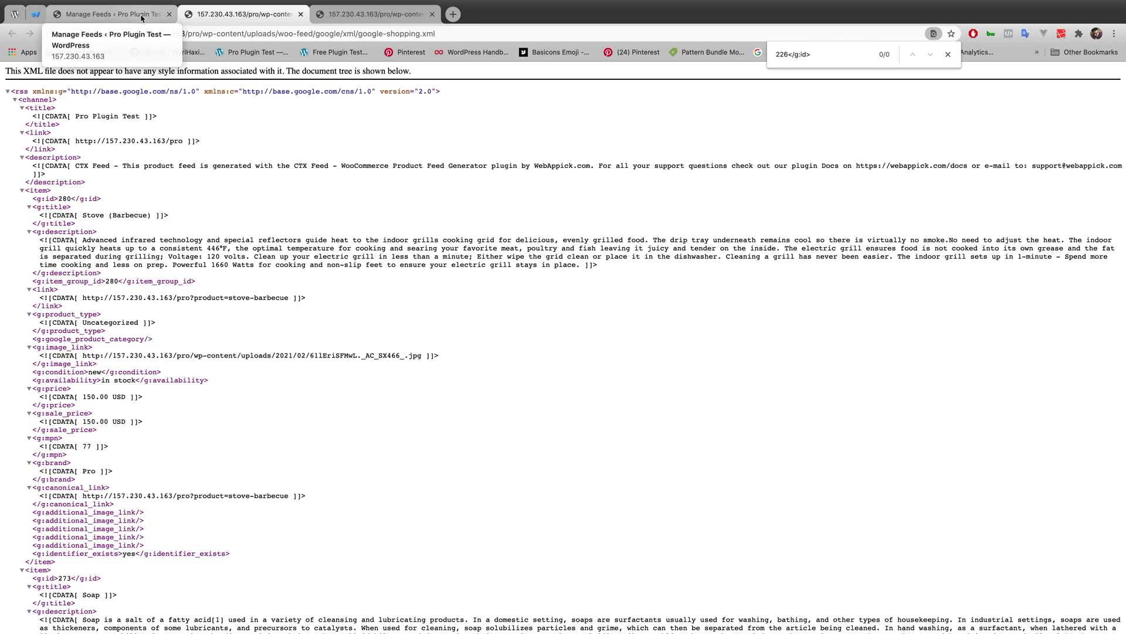